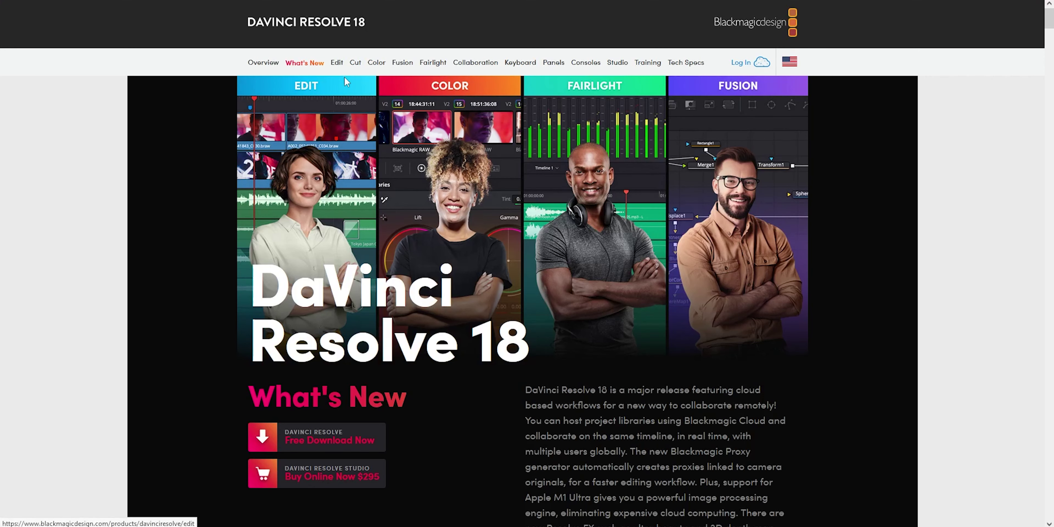
# Scroll the What's New page to the Blackmagic Cloud and Proxy Generator panels under Cloud Collaboration.
pyautogui.scroll(-15, 544, 310)
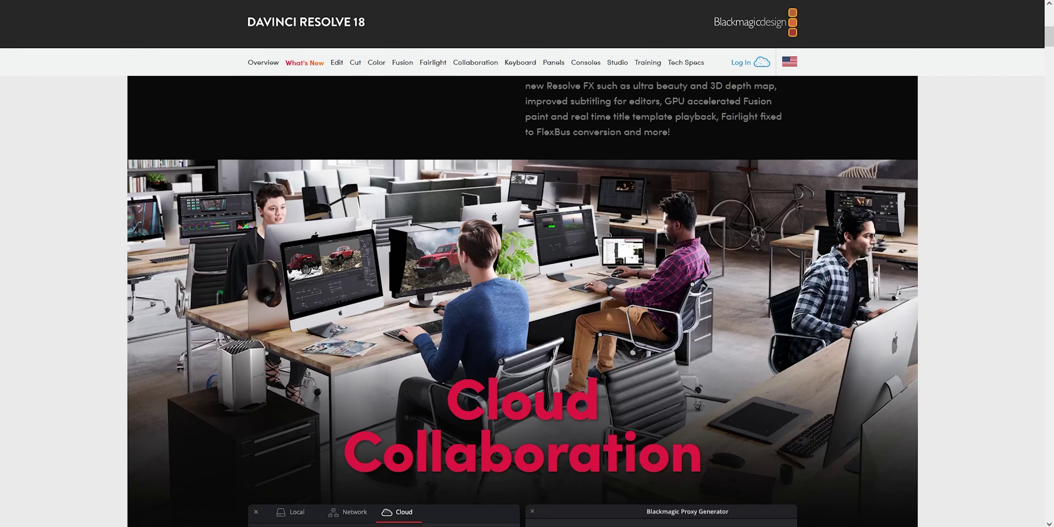
pyautogui.scroll(5, 503, 260)
pyautogui.scroll(2, 508, 262)
pyautogui.scroll(-4, 509, 263)
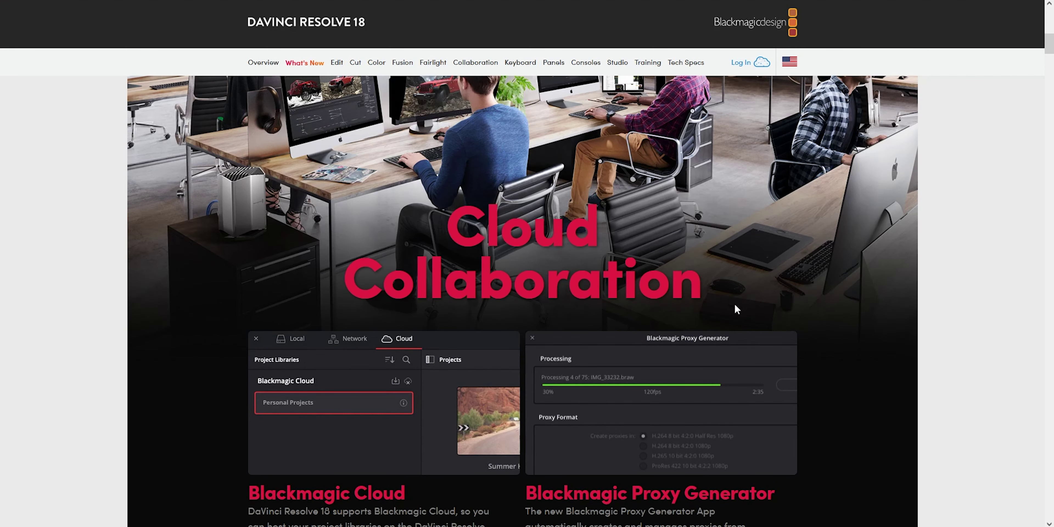
pyautogui.scroll(8, 734, 309)
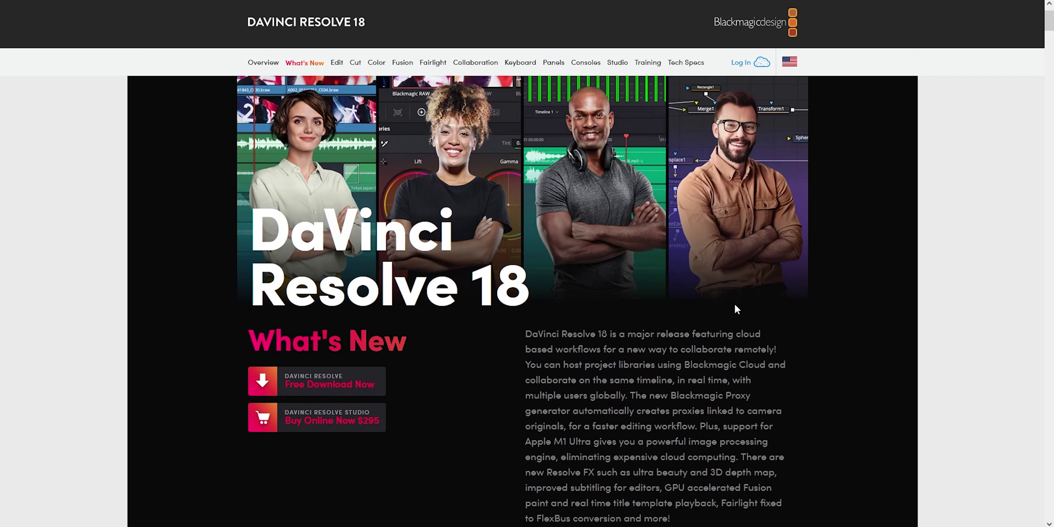
pyautogui.scroll(3, 734, 303)
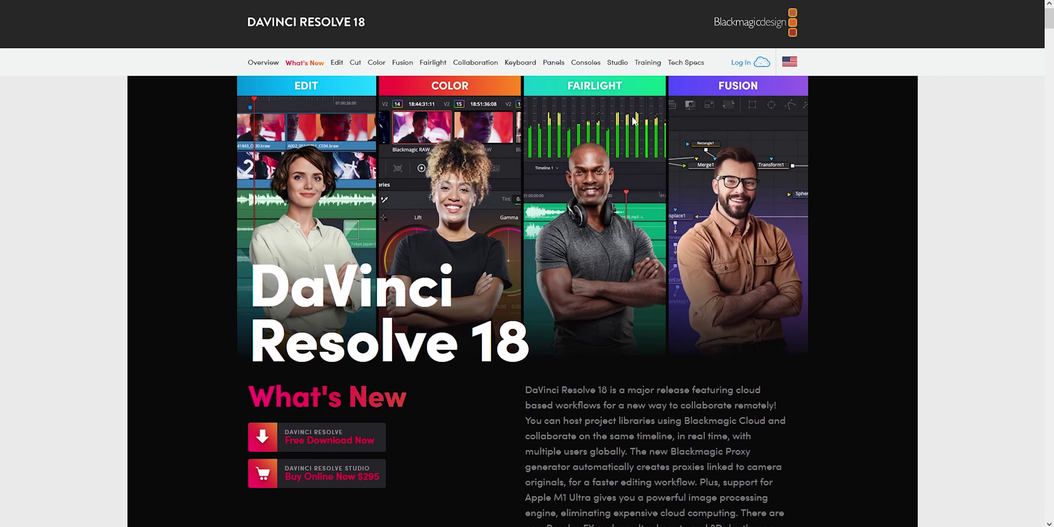
pyautogui.scroll(-15, 622, 334)
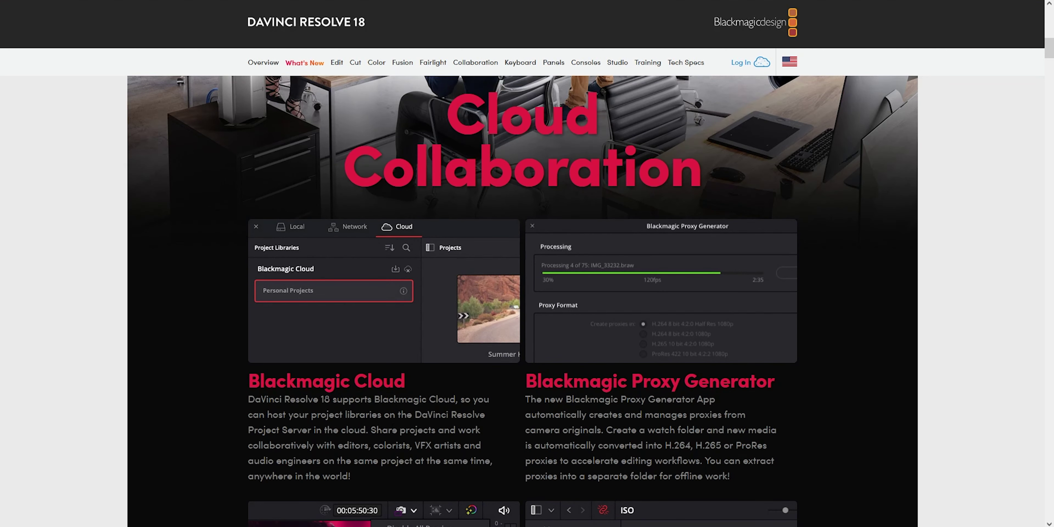
pyautogui.scroll(-3, 390, 426)
pyautogui.scroll(2, 244, 393)
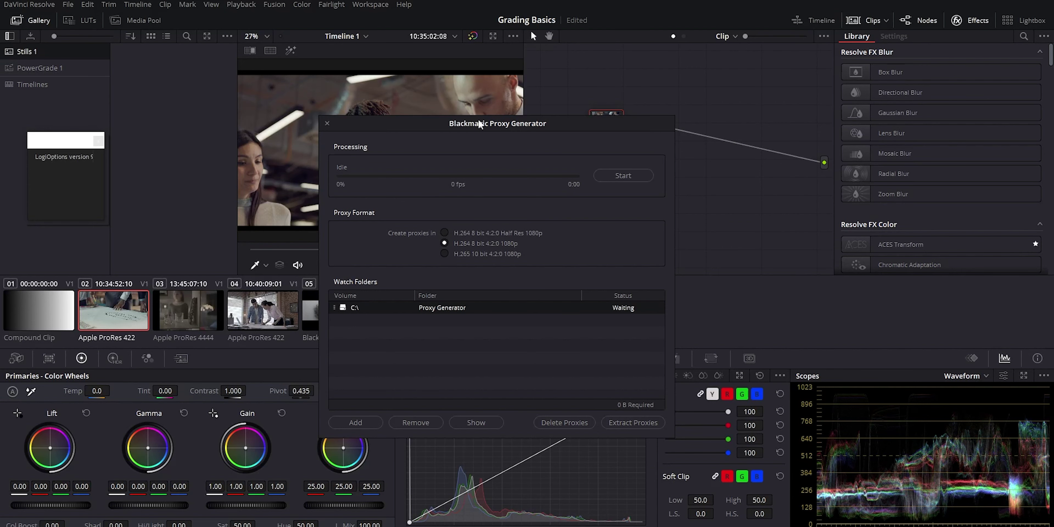
# Keep the Proxy Generator's proxy format at full H.264 1080p and close the generator.
pyautogui.moveTo(483, 125)
pyautogui.mouseDown()
pyautogui.moveTo(543, 128)
pyautogui.moveTo(476, 113)
pyautogui.mouseUp()
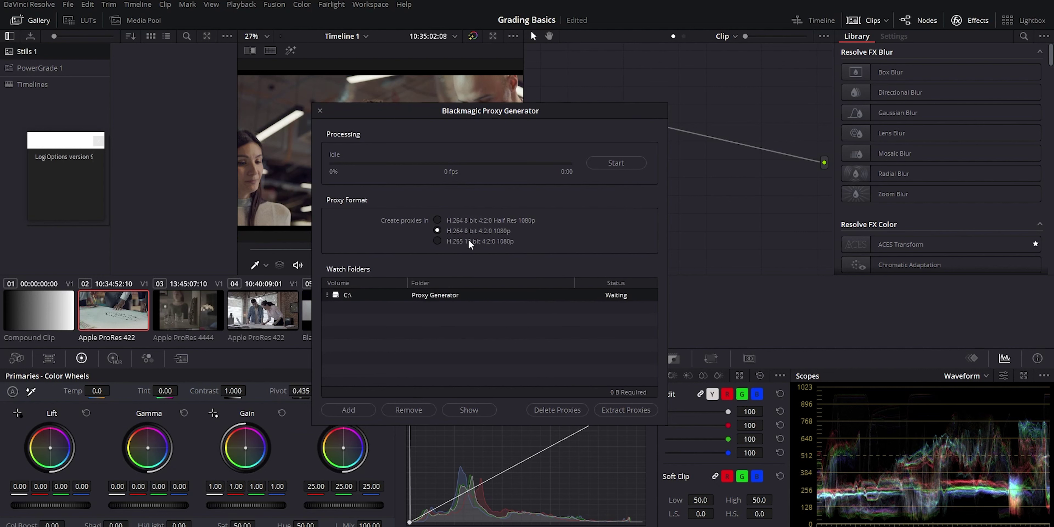
pyautogui.click(436, 220)
pyautogui.click(437, 230)
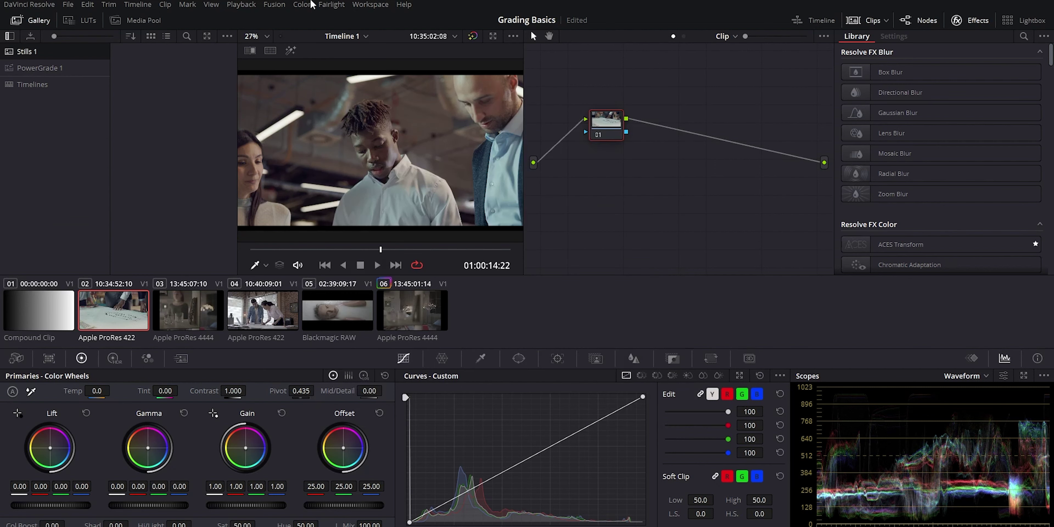
pyautogui.click(250, 6)
# Set Playback > Proxy Handling to Prefer Camera Originals.
pyautogui.moveTo(271, 30)
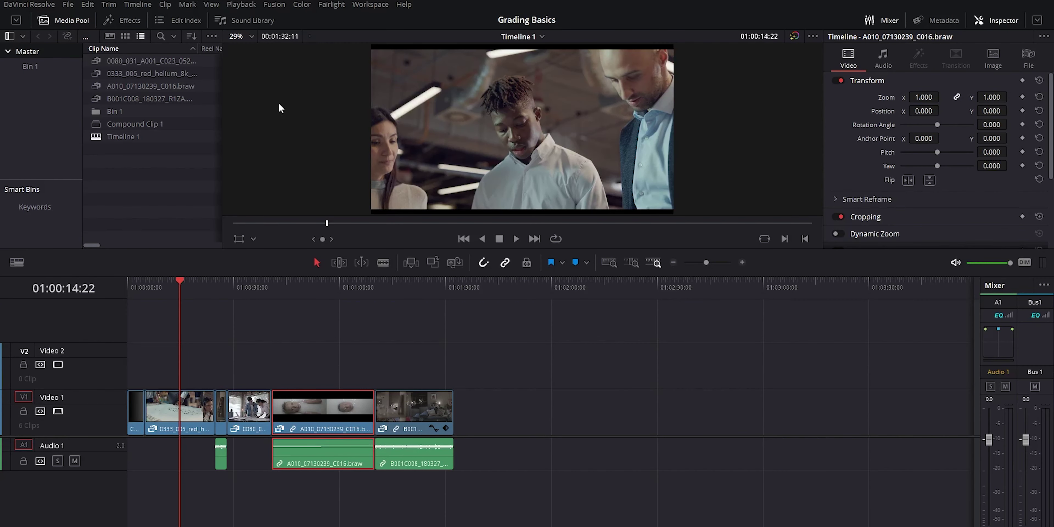
pyautogui.click(242, 4)
pyautogui.moveTo(286, 29)
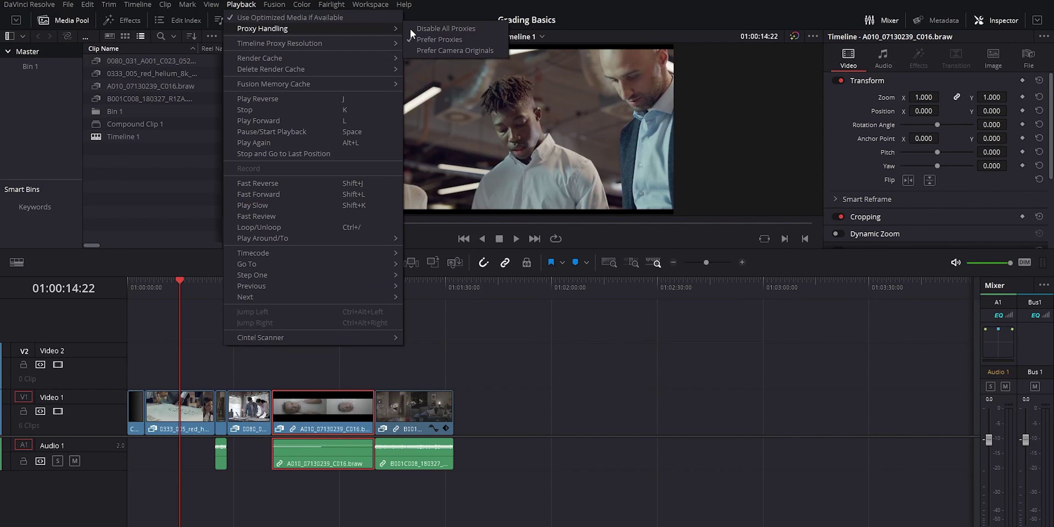
pyautogui.click(434, 55)
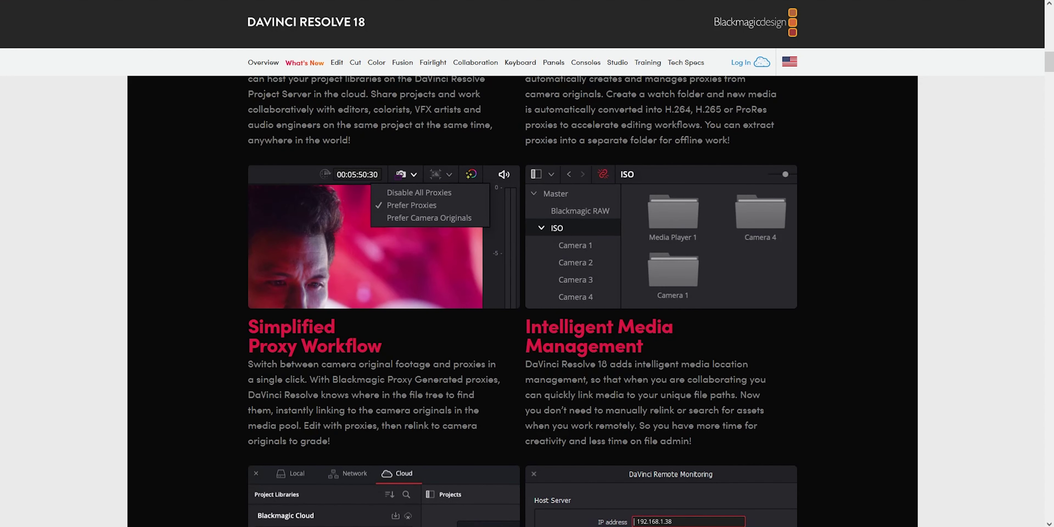
# Scroll past Simplified Proxy Workflow, Shared Project Libraries and Remote Monitoring to the Color section.
pyautogui.scroll(-3, 679, 274)
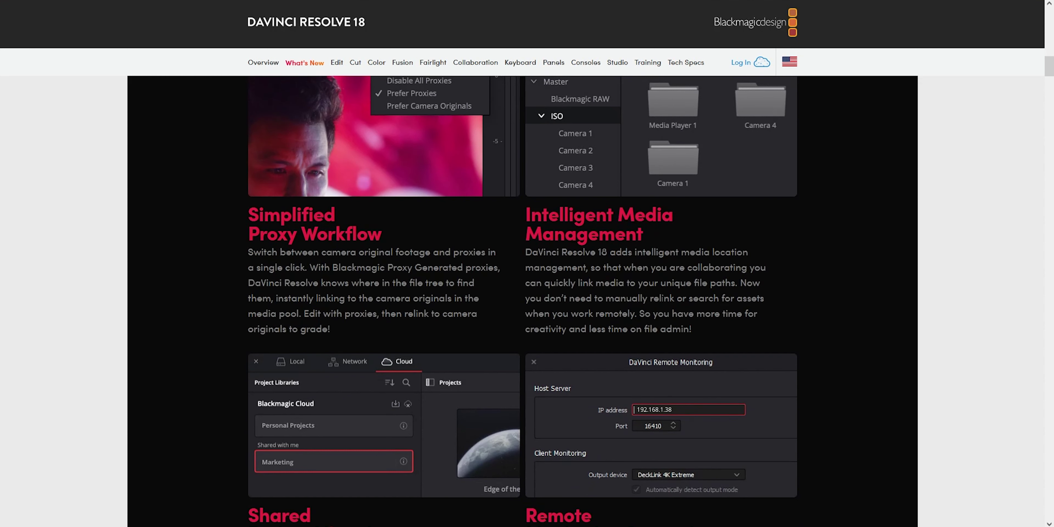
pyautogui.scroll(-4, 522, 301)
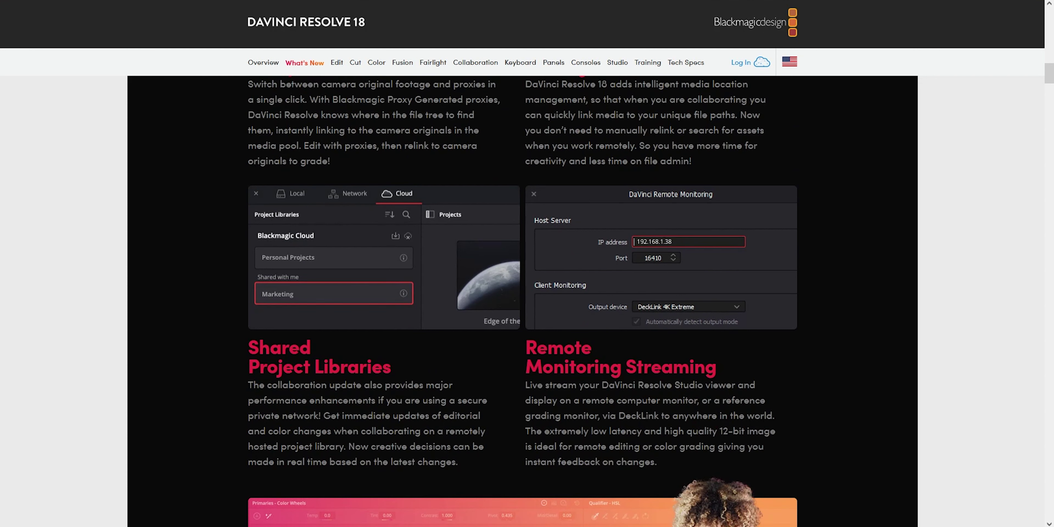
pyautogui.scroll(-8, 634, 442)
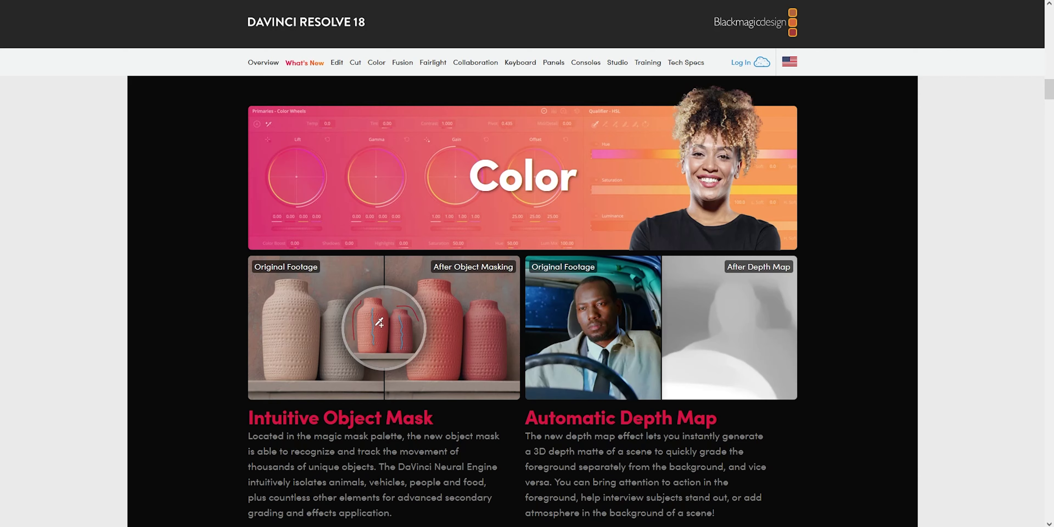
pyautogui.scroll(-3, 523, 301)
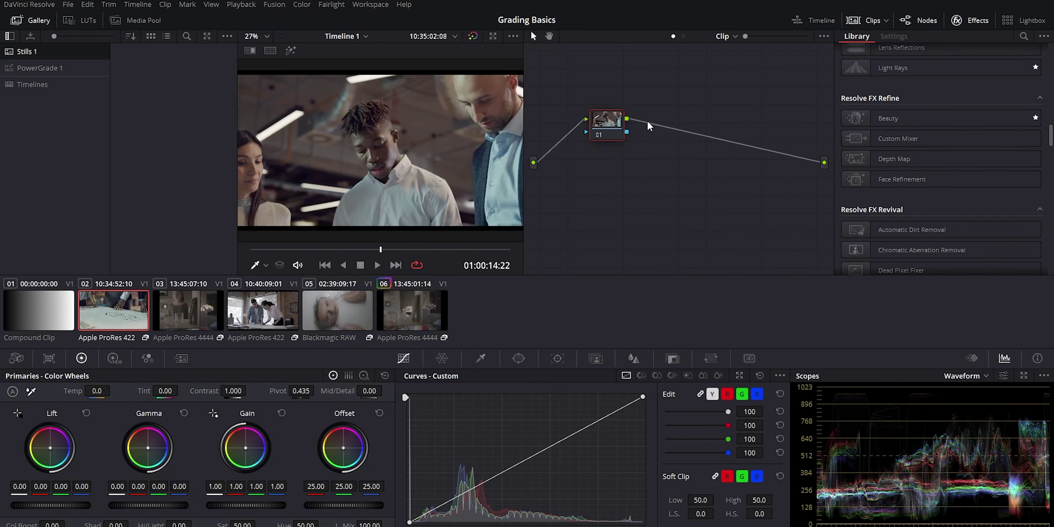
# Apply the Depth Map effect to node 01 and uncheck its Invert setting.
pyautogui.moveTo(920, 163); pyautogui.dragTo(611, 126)
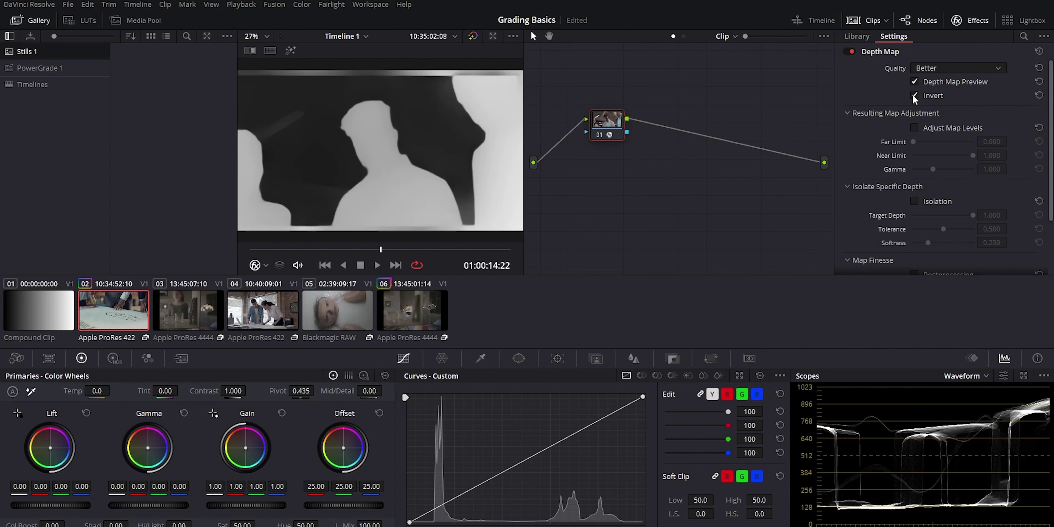
pyautogui.click(914, 96)
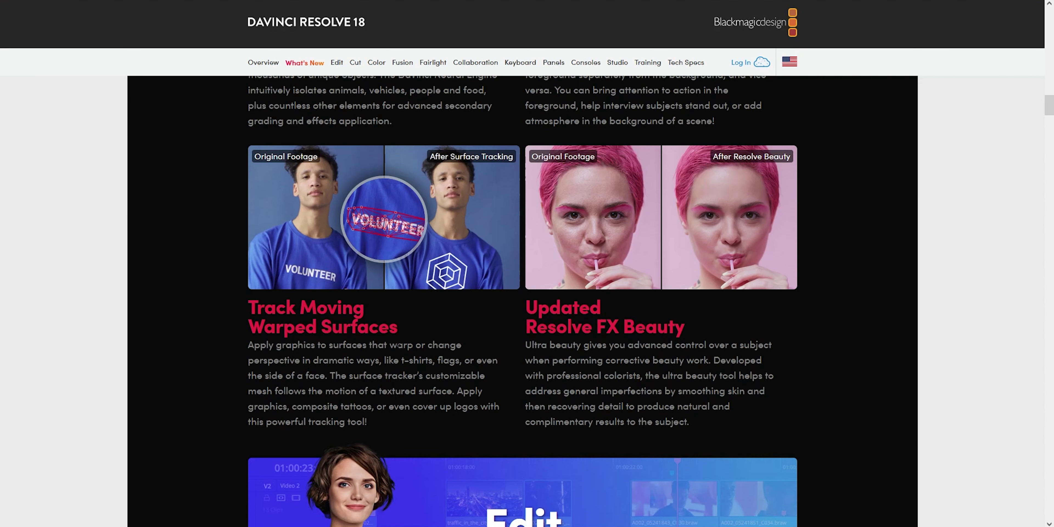
# Scroll to YouTube and QuickTime Chapter Markers and briefly highlight its description text.
pyautogui.scroll(-8, 445, 346)
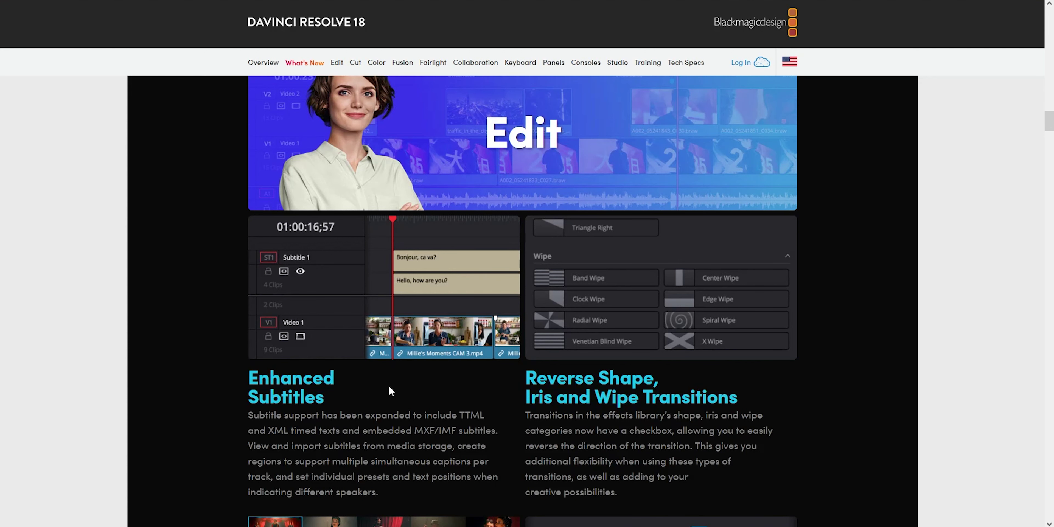
pyautogui.scroll(-1, 647, 342)
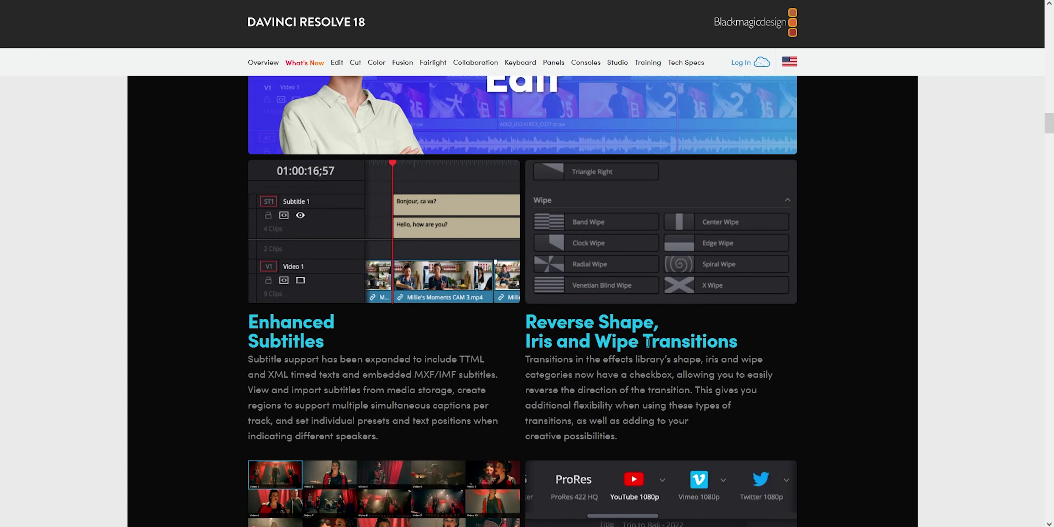
pyautogui.scroll(-6, 522, 301)
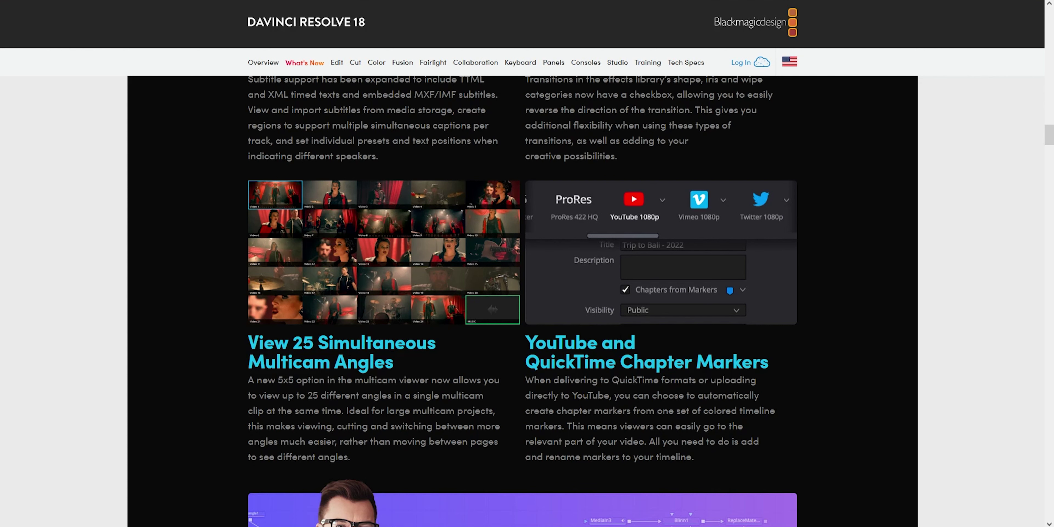
pyautogui.moveTo(680, 457); pyautogui.dragTo(572, 350)
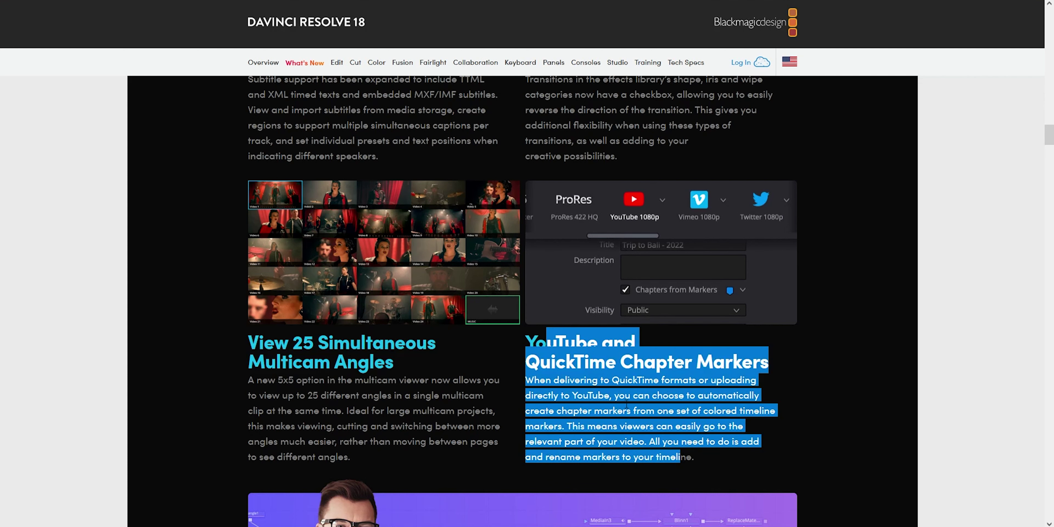
pyautogui.click(700, 407)
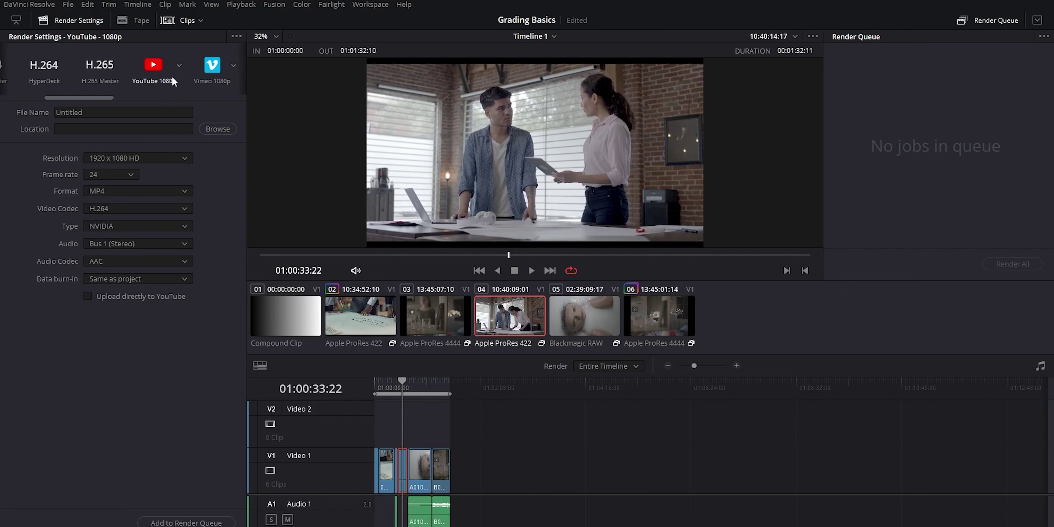
# Enable Upload directly to YouTube and Chapters from Markers, then view the marker colour choices.
pyautogui.click(88, 296)
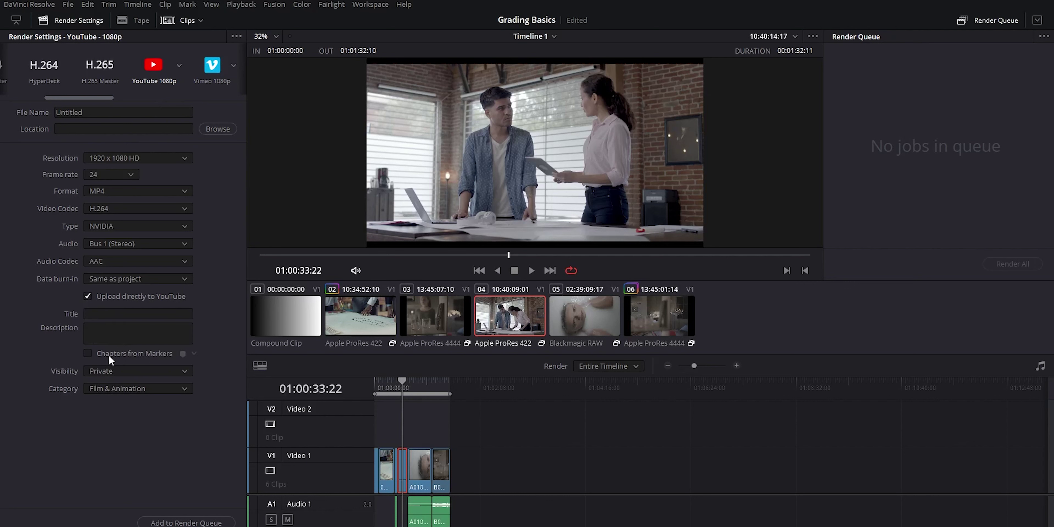
pyautogui.click(88, 353)
pyautogui.click(194, 353)
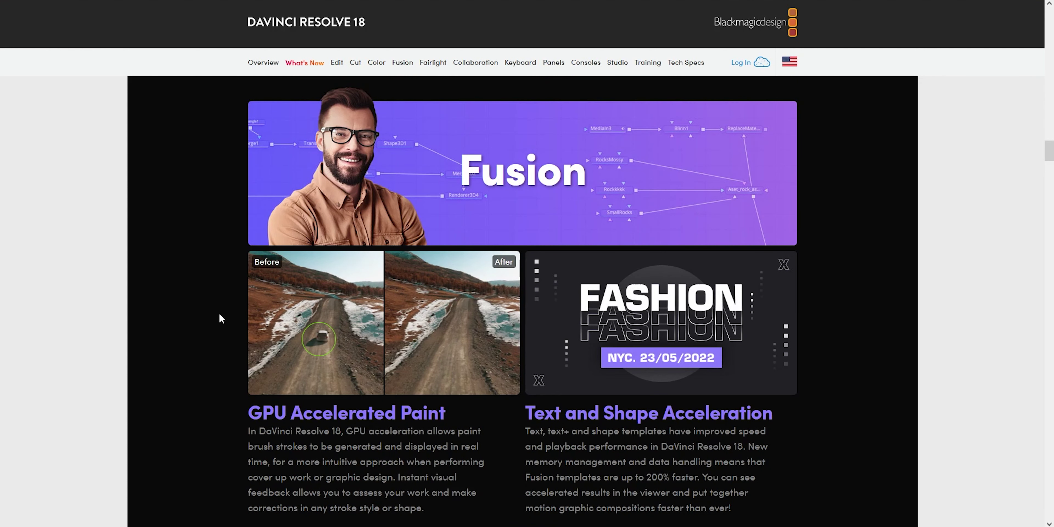
# Scroll past Fusion to the Fairlight FlexBus conversion and Automatic Binaural Rendering features.
pyautogui.scroll(-1, 440, 461)
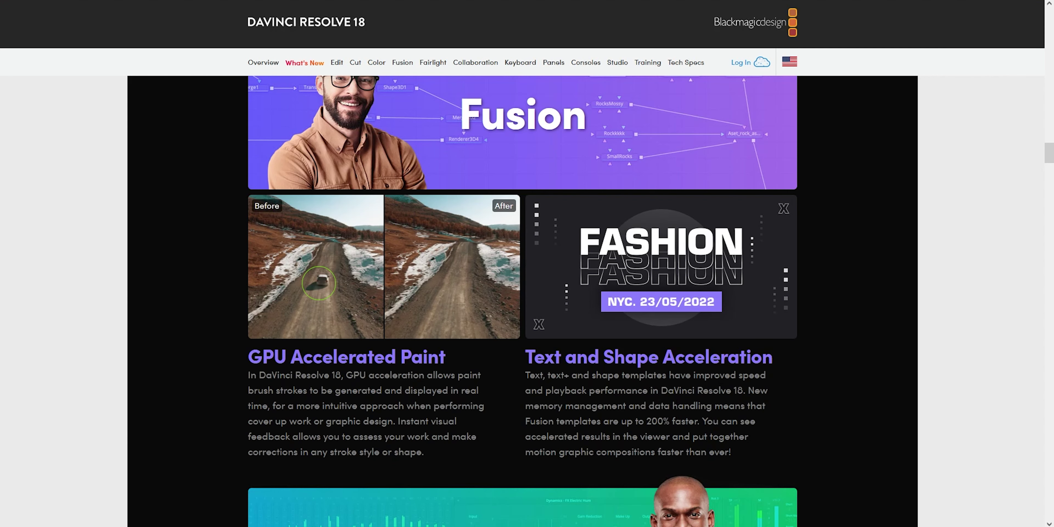
pyautogui.scroll(-5, 658, 408)
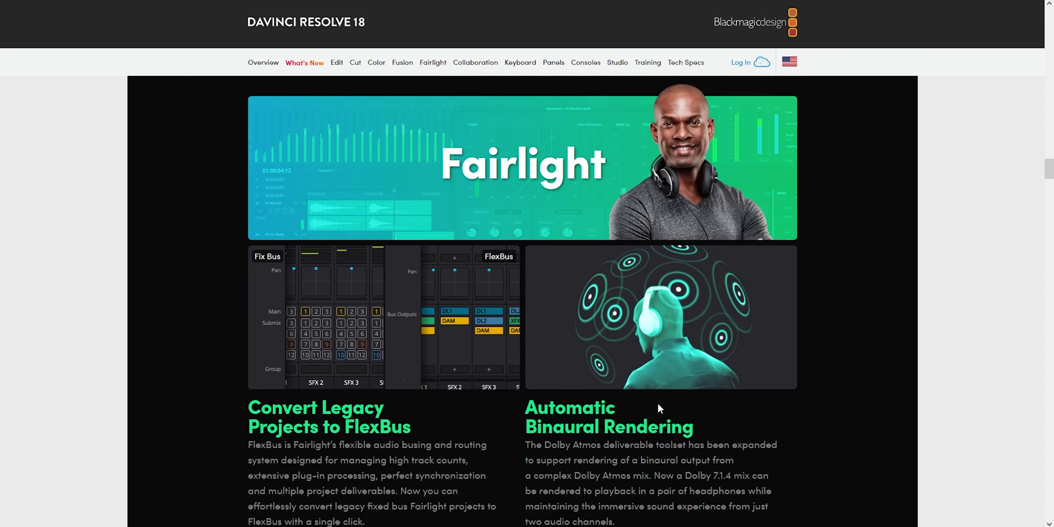
pyautogui.scroll(-1, 642, 460)
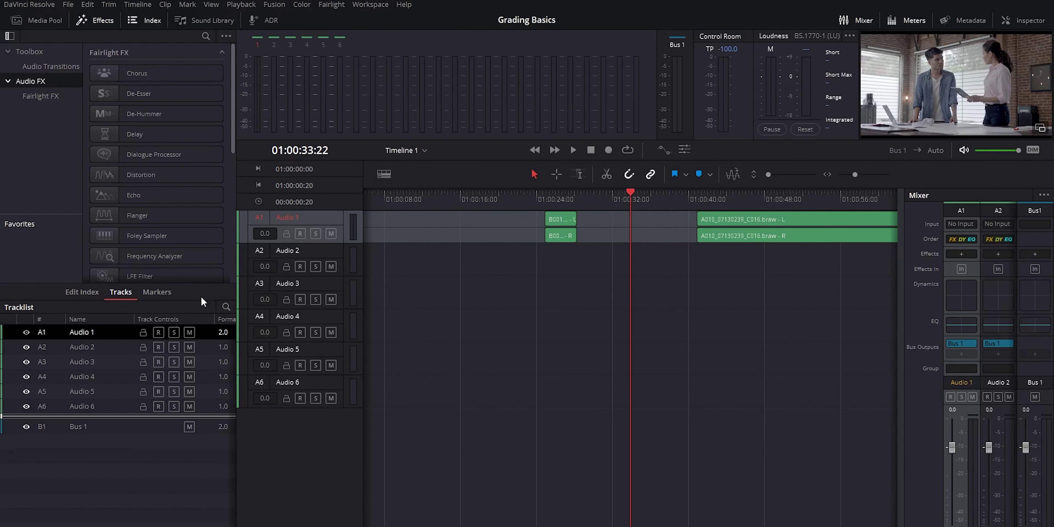
# Move Audio 6 to the top of the Fairlight track list so it becomes A1.
pyautogui.moveTo(112, 411); pyautogui.dragTo(104, 329)
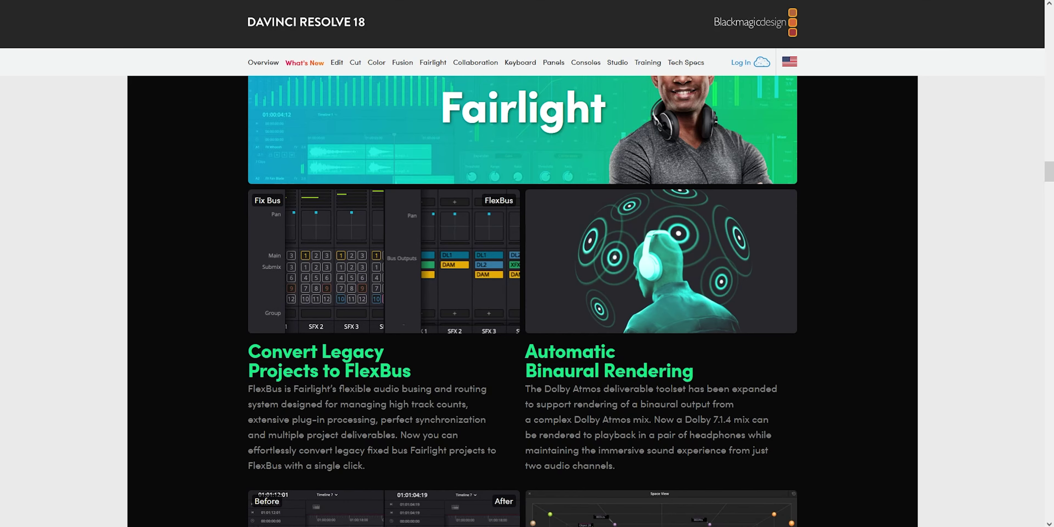
pyautogui.scroll(-8, 527, 286)
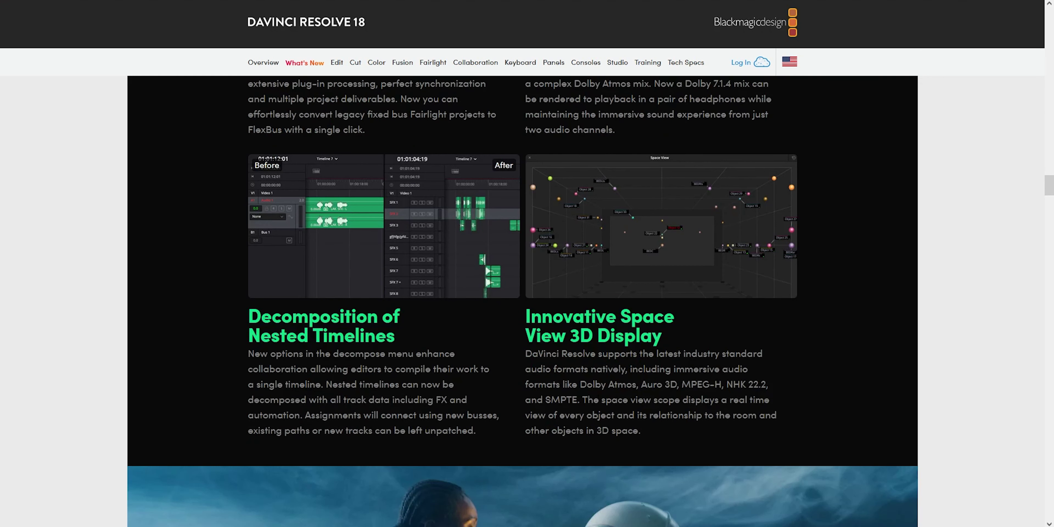
# Scroll to Next Generation Engineering and briefly highlight the Neural Engine's 'up to 300% speed' claim.
pyautogui.scroll(-8, 527, 301)
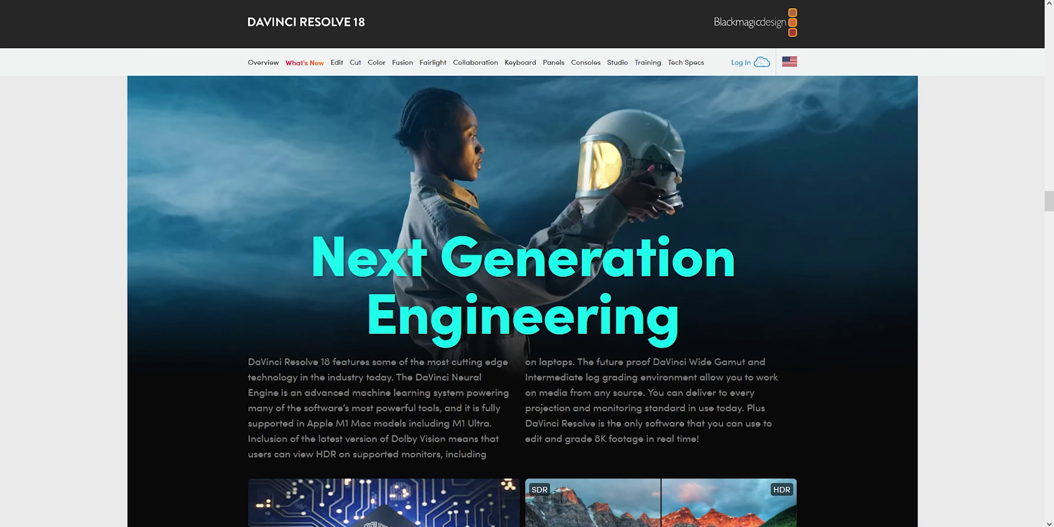
pyautogui.scroll(-5, 465, 281)
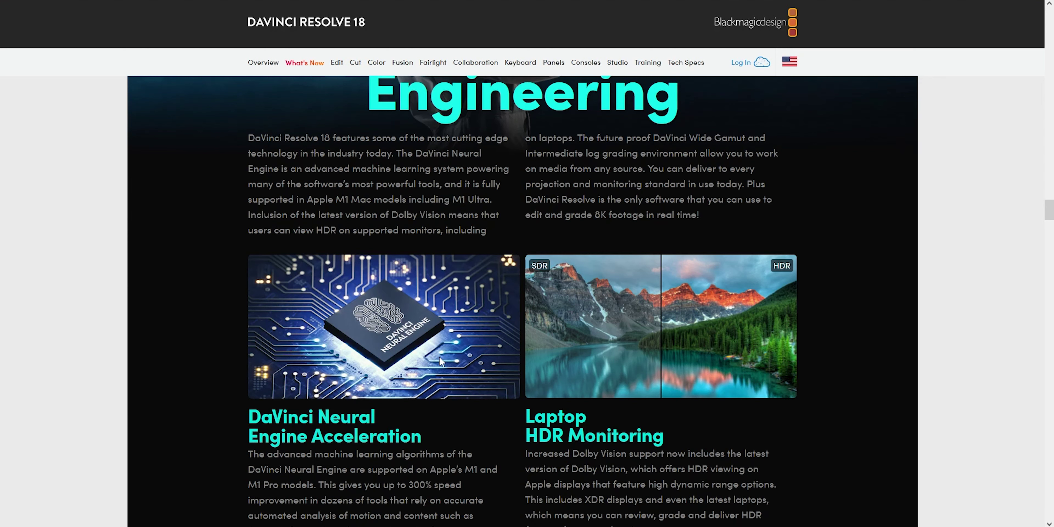
pyautogui.scroll(-6, 439, 357)
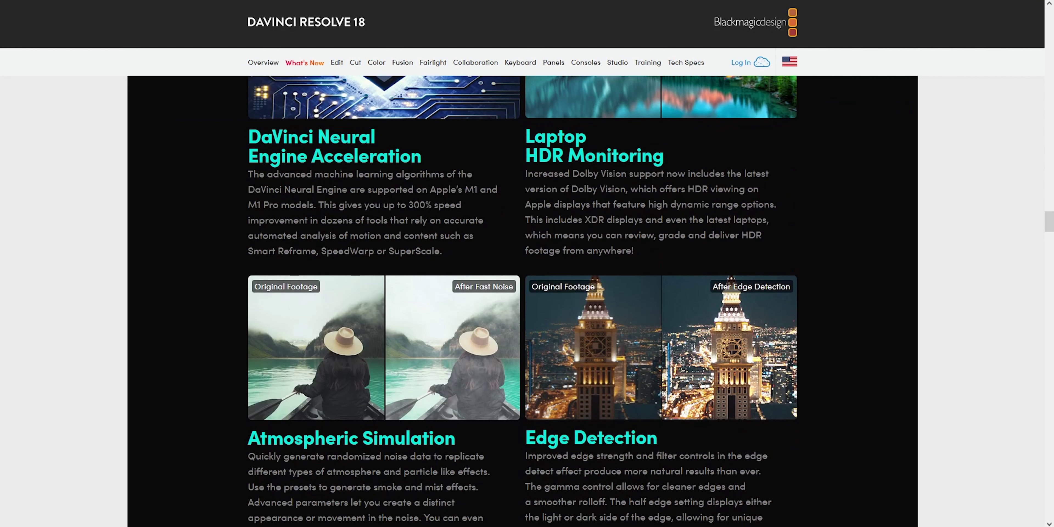
pyautogui.moveTo(464, 205); pyautogui.dragTo(376, 204)
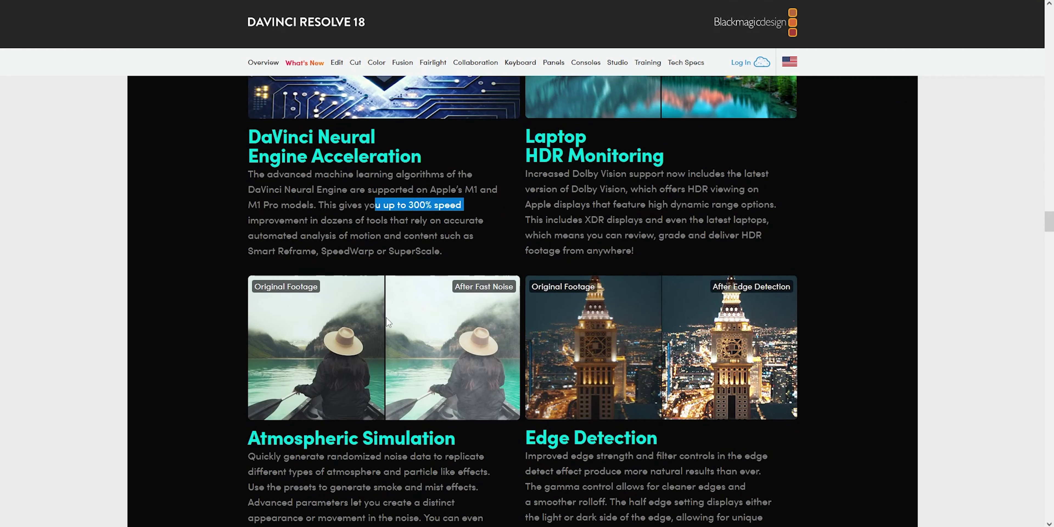
pyautogui.click(414, 242)
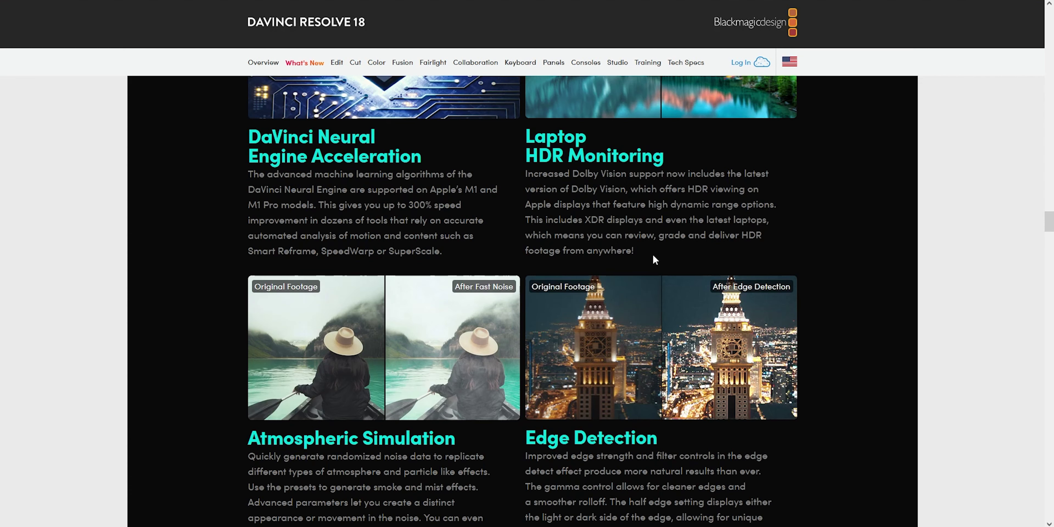
pyautogui.scroll(-5, 653, 255)
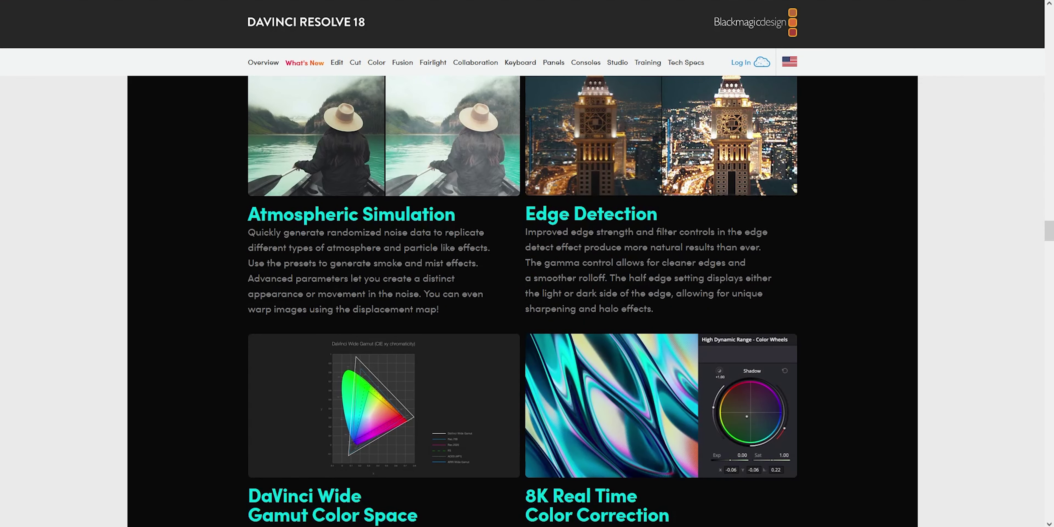
pyautogui.scroll(1, 639, 294)
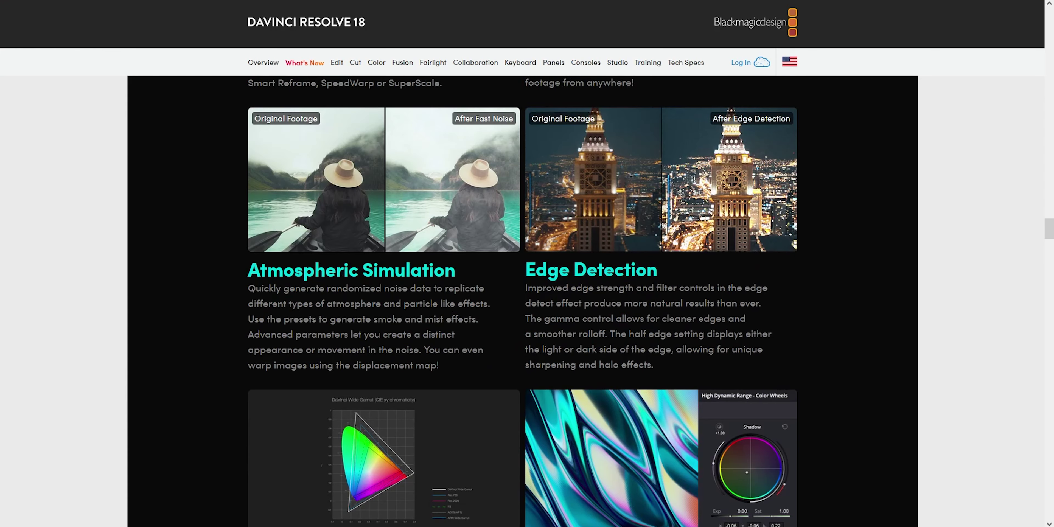
pyautogui.scroll(-4, 465, 315)
pyautogui.scroll(5, 673, 392)
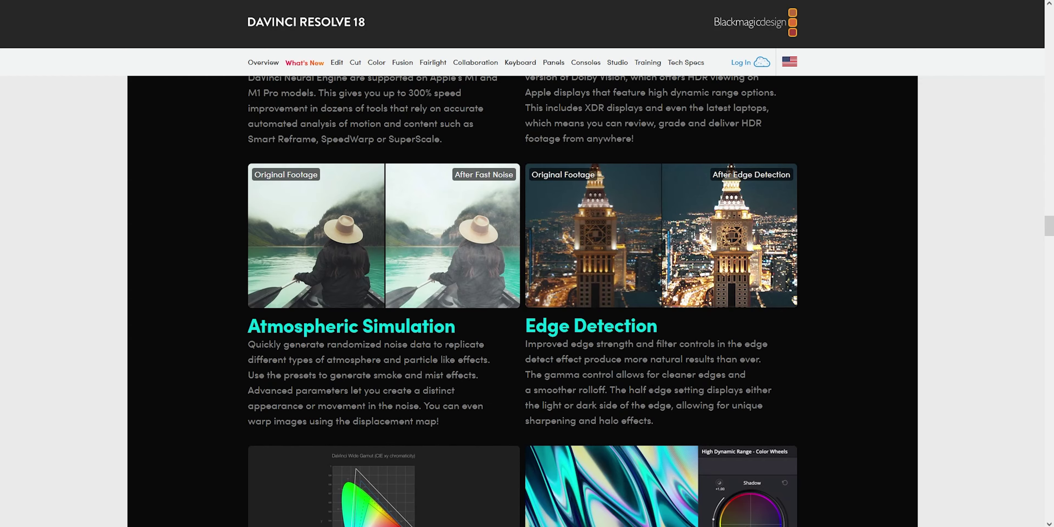
pyautogui.scroll(-10, 653, 391)
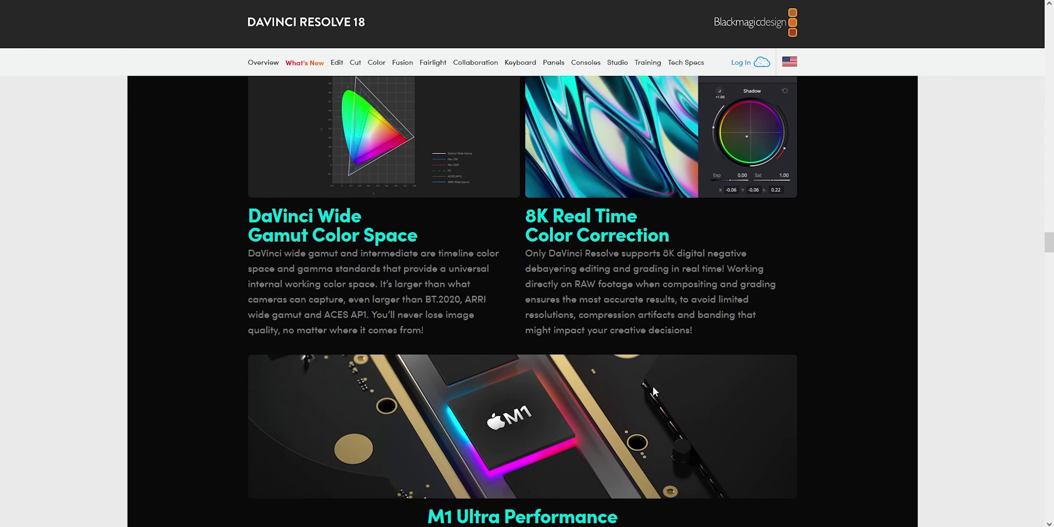
pyautogui.scroll(3, 652, 386)
pyautogui.scroll(-10, 682, 356)
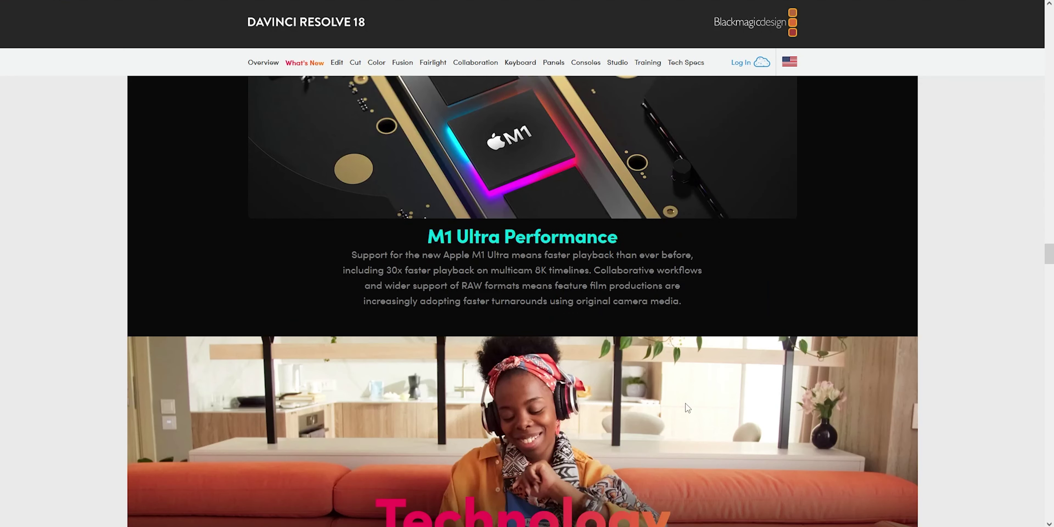
pyautogui.scroll(15, 553, 349)
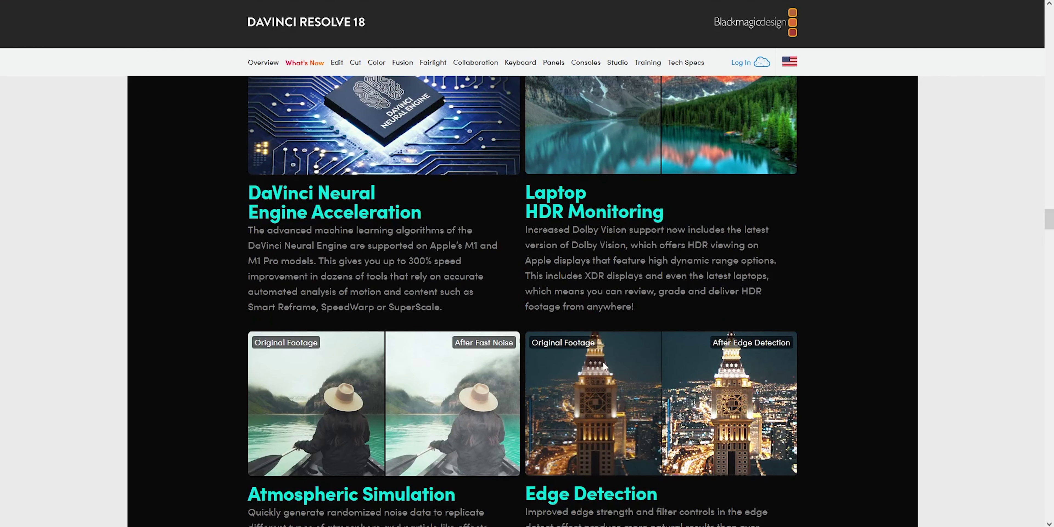